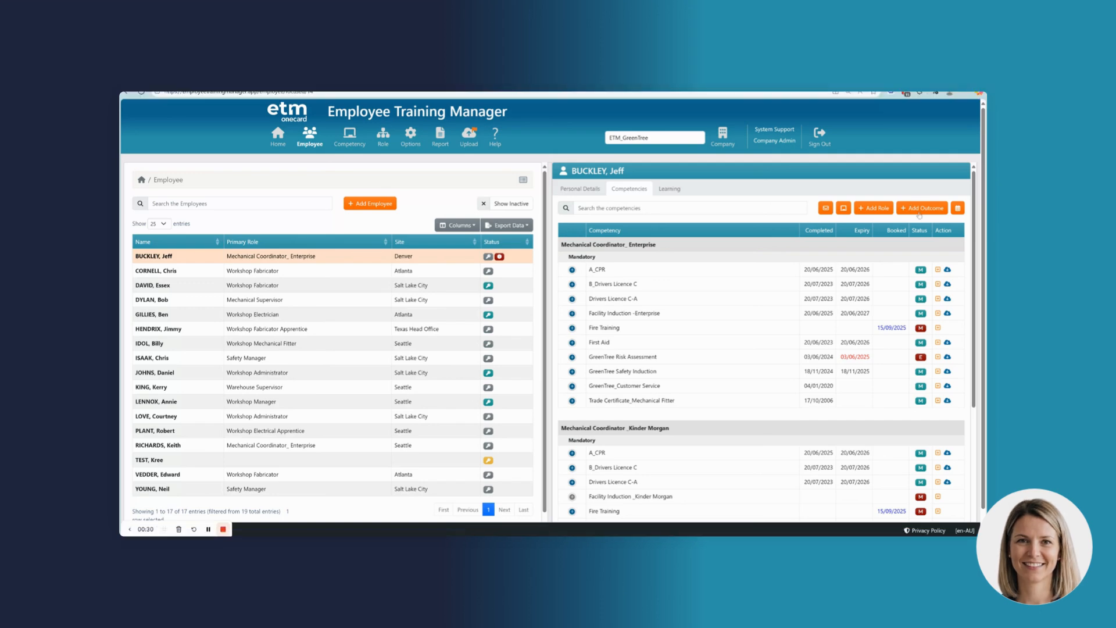
Begin adding an outcome for the selected employee, search the competencies for "fir", and select First Aid and Fire Training
click(921, 208)
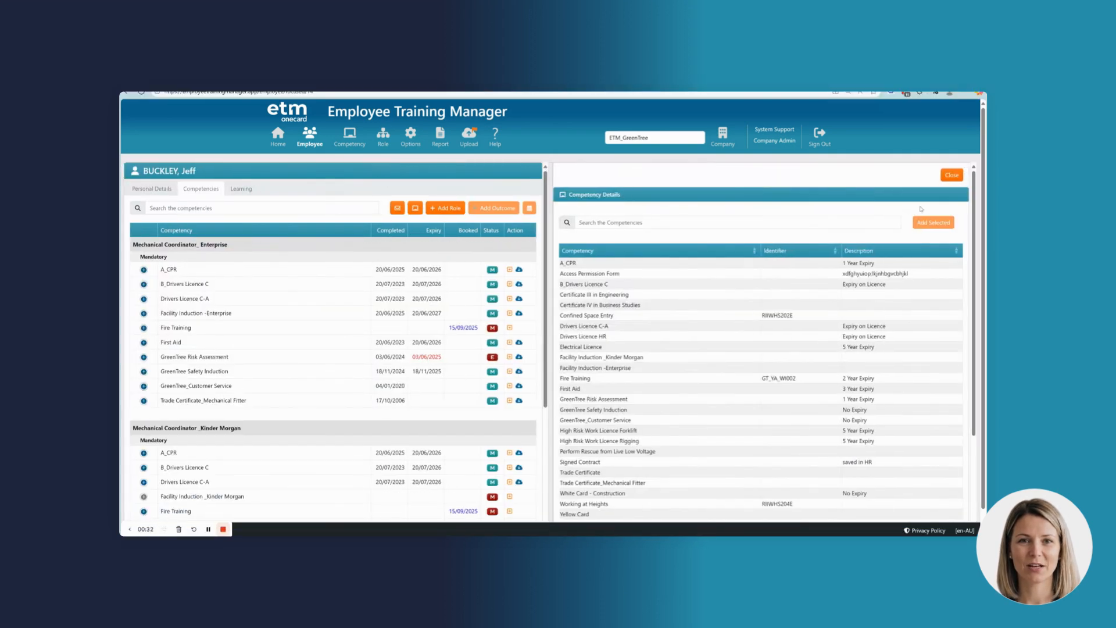
scroll(638, 393, down, 3)
scroll(637, 392, up, 3)
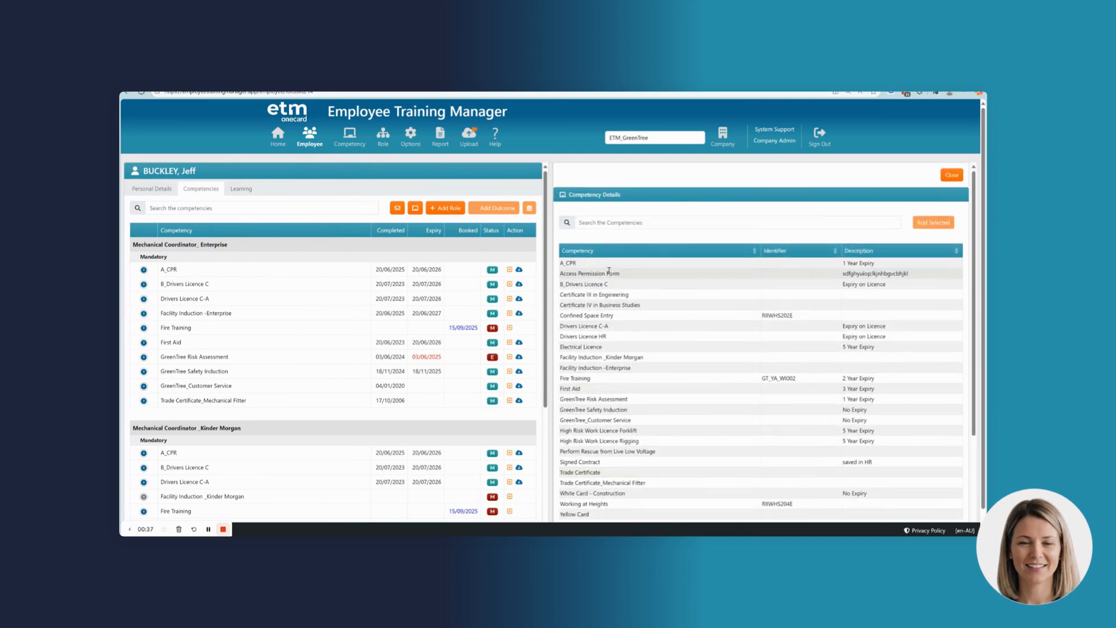
click(620, 221)
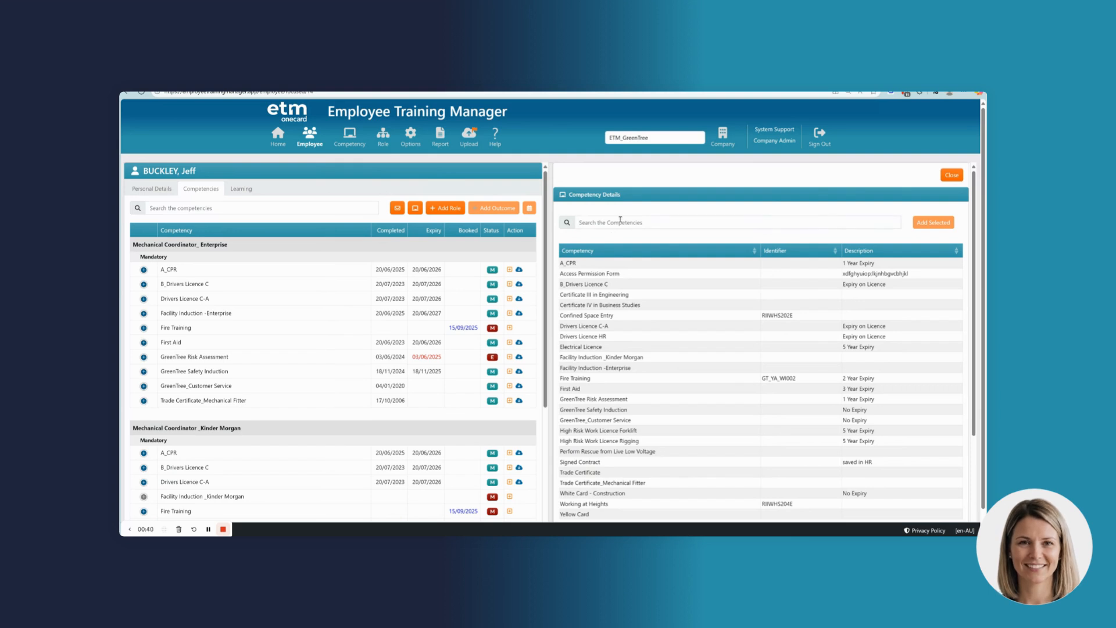
text(fir)
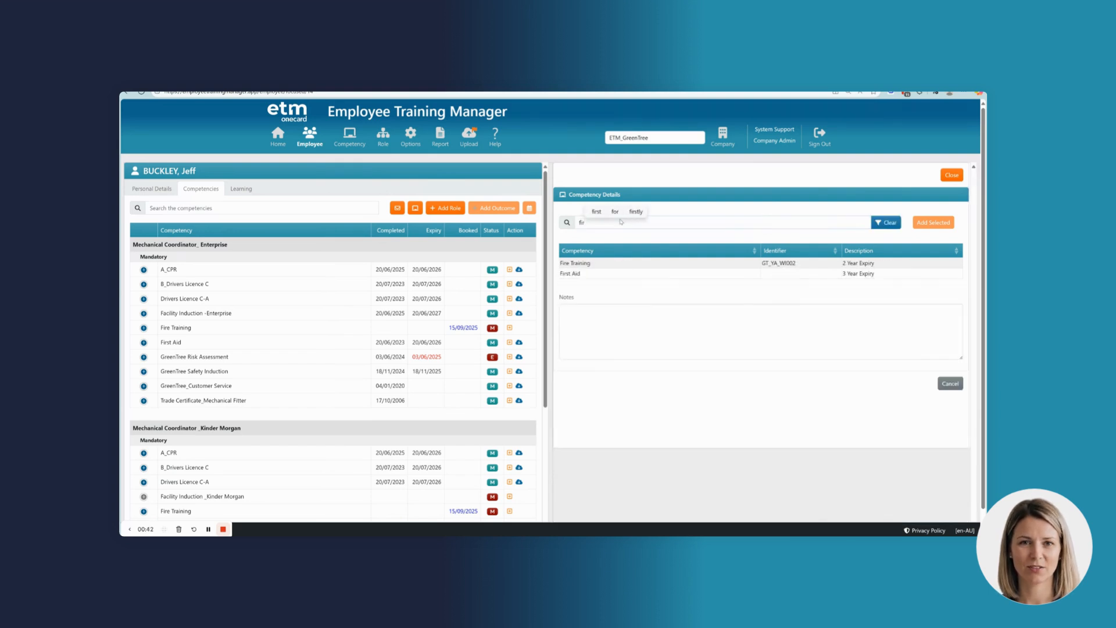
click(627, 276)
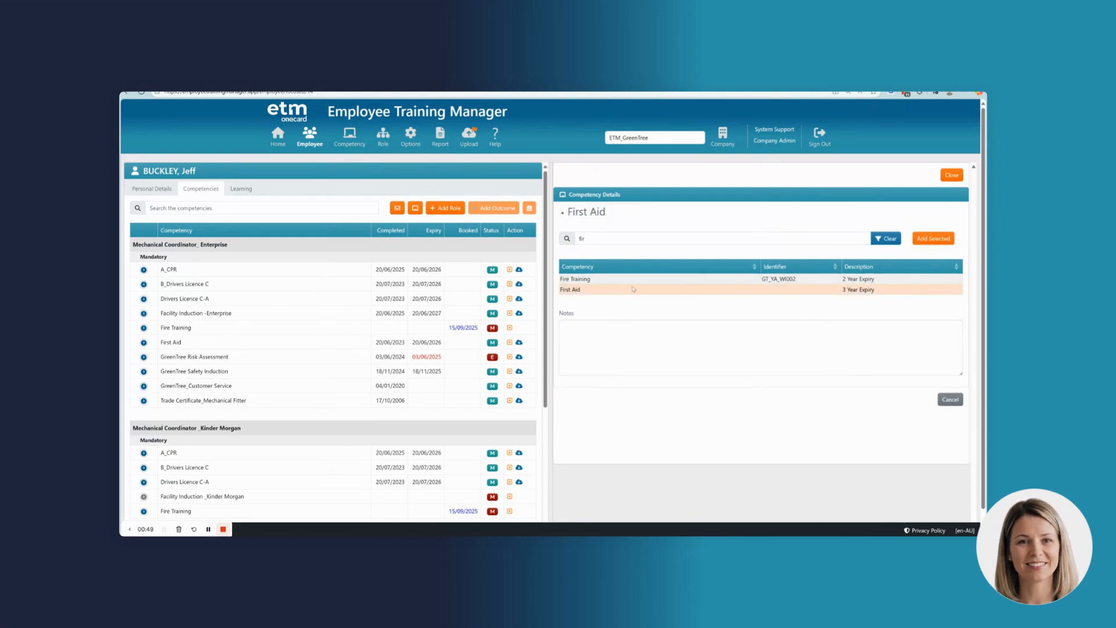
click(596, 281)
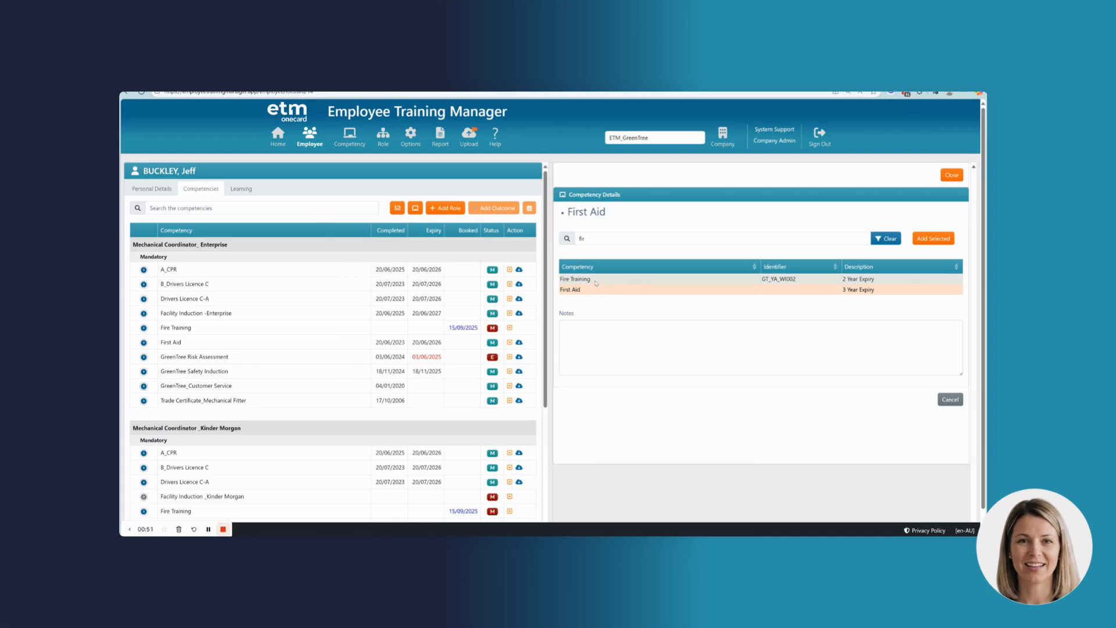
Clear the competency search and add Confined Space Entry and B_Drivers Licence C to the selection
click(582, 254)
key(BackSpace)
key(BackSpace)
key(BackSpace)
click(584, 347)
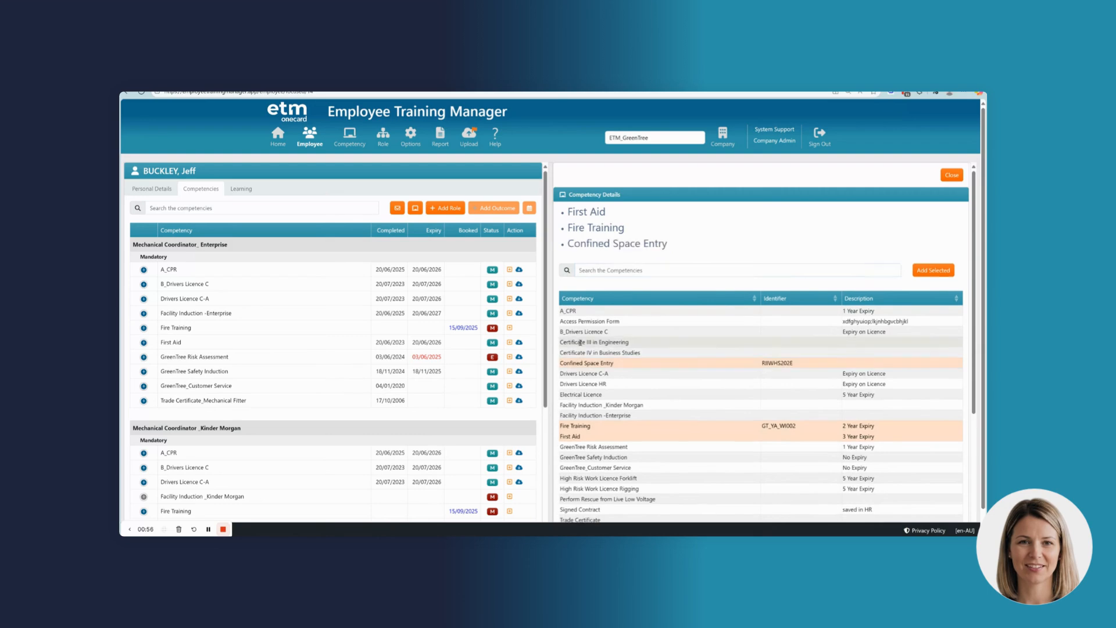
click(584, 331)
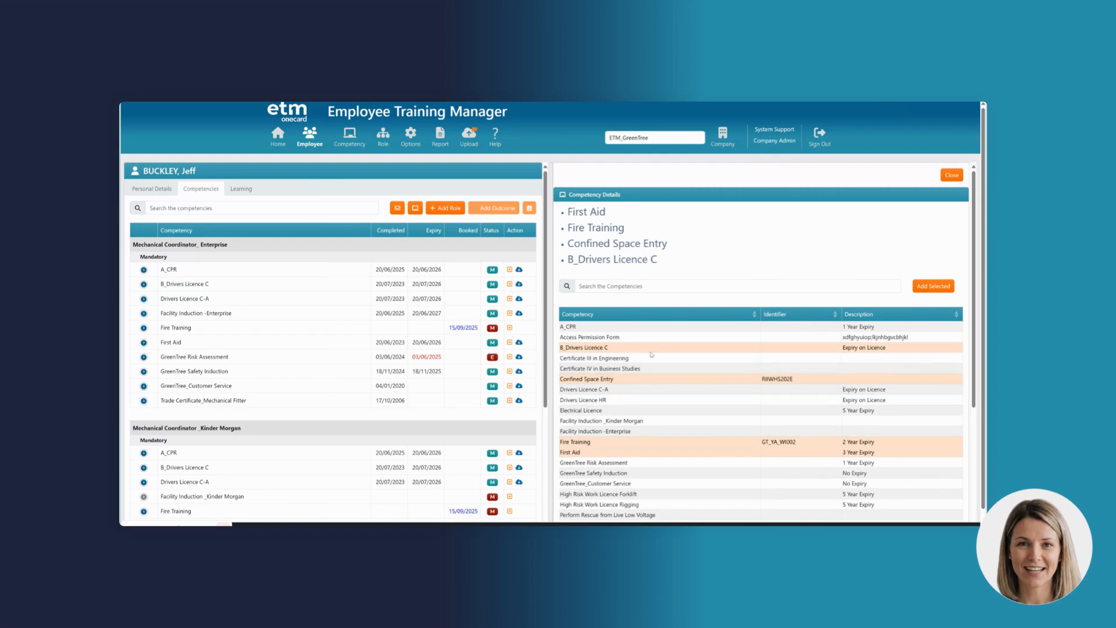
Deselect B_Drivers Licence C, Confined Space Entry and Fire Training, and add only First Aid as the outcome
click(650, 348)
click(646, 364)
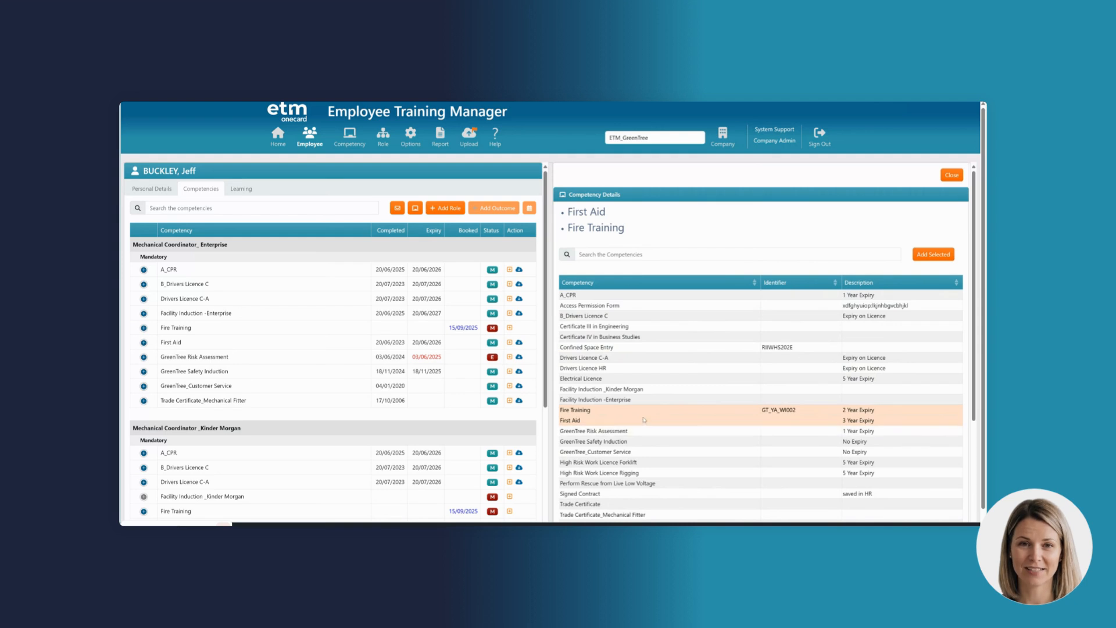
click(644, 411)
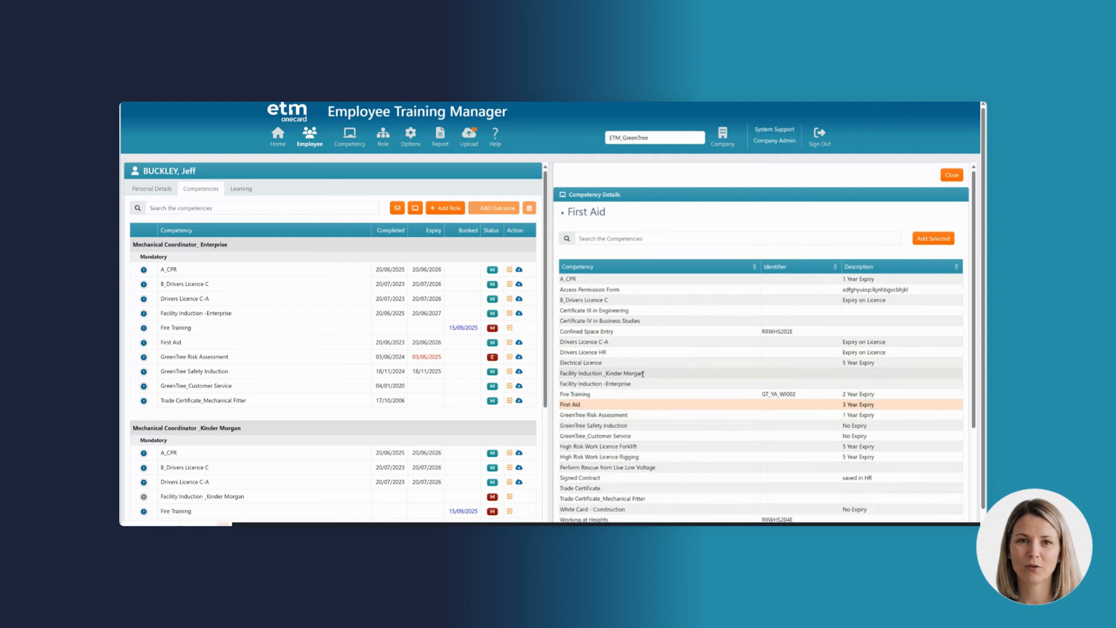
click(923, 238)
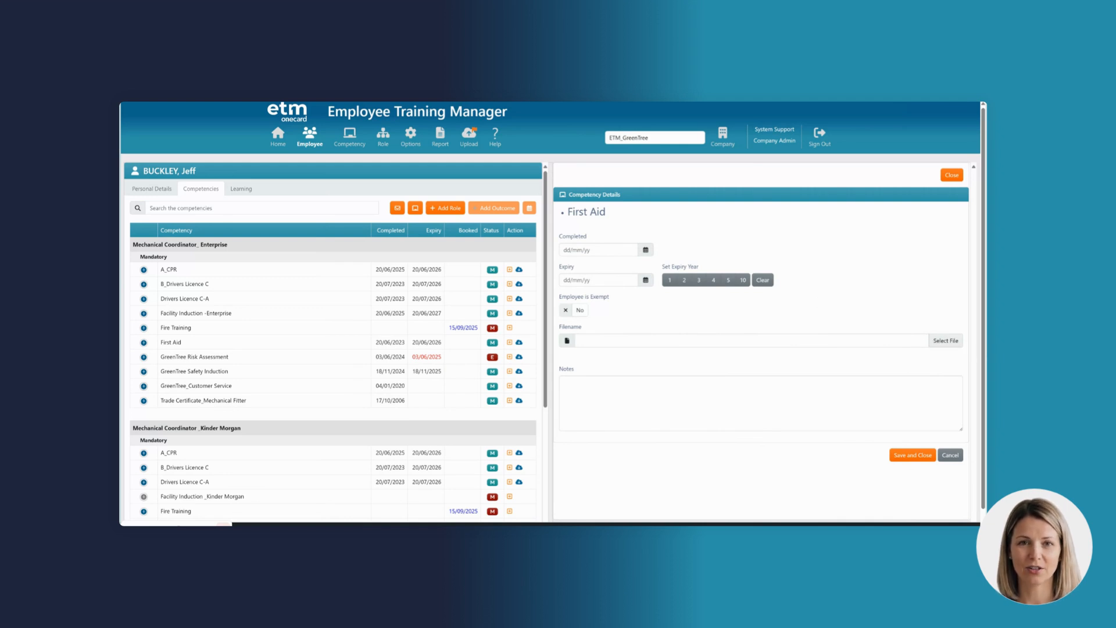
Attach the employee's First Aid certificate PDF, set the completed date to 20/06/2023 with a 3-year expiry, and save the record
drag(442, 82, 120, 255)
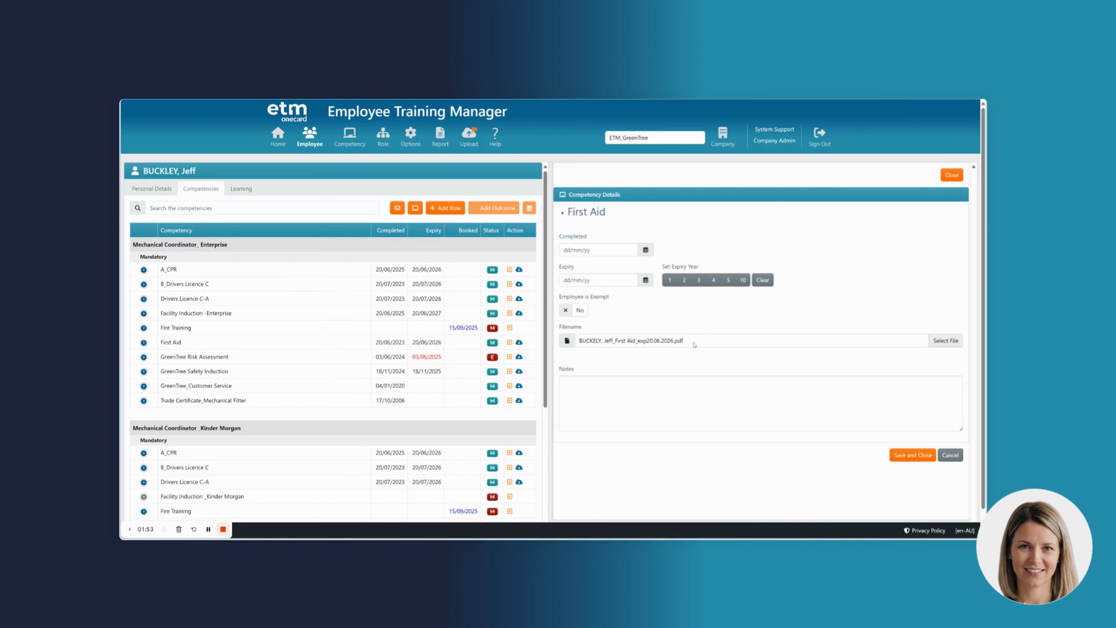
click(579, 249)
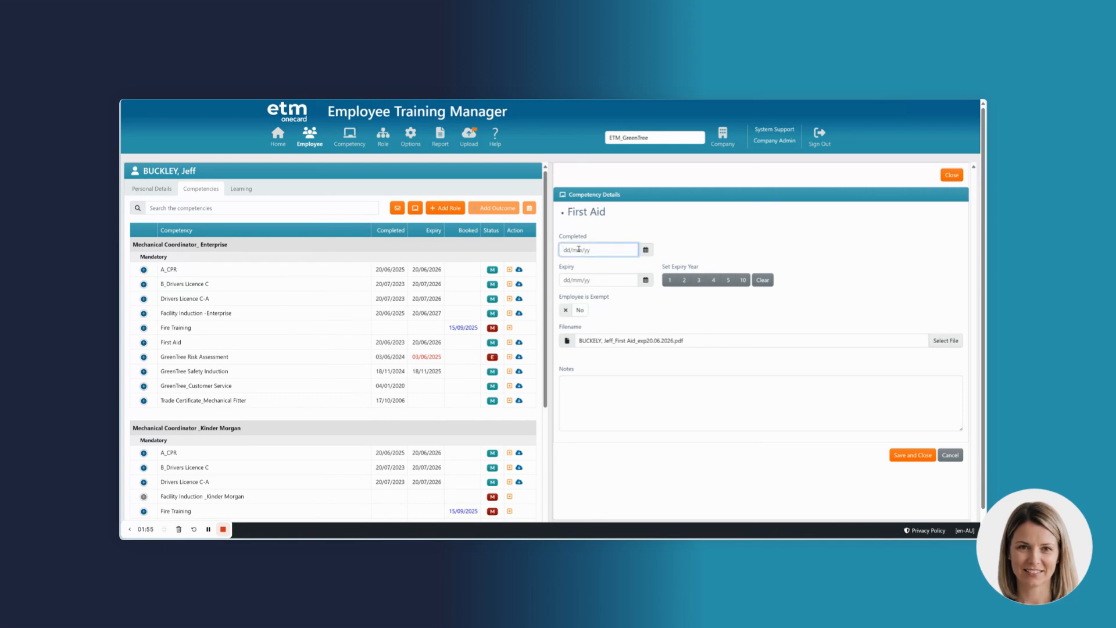
text(20.06.2023)
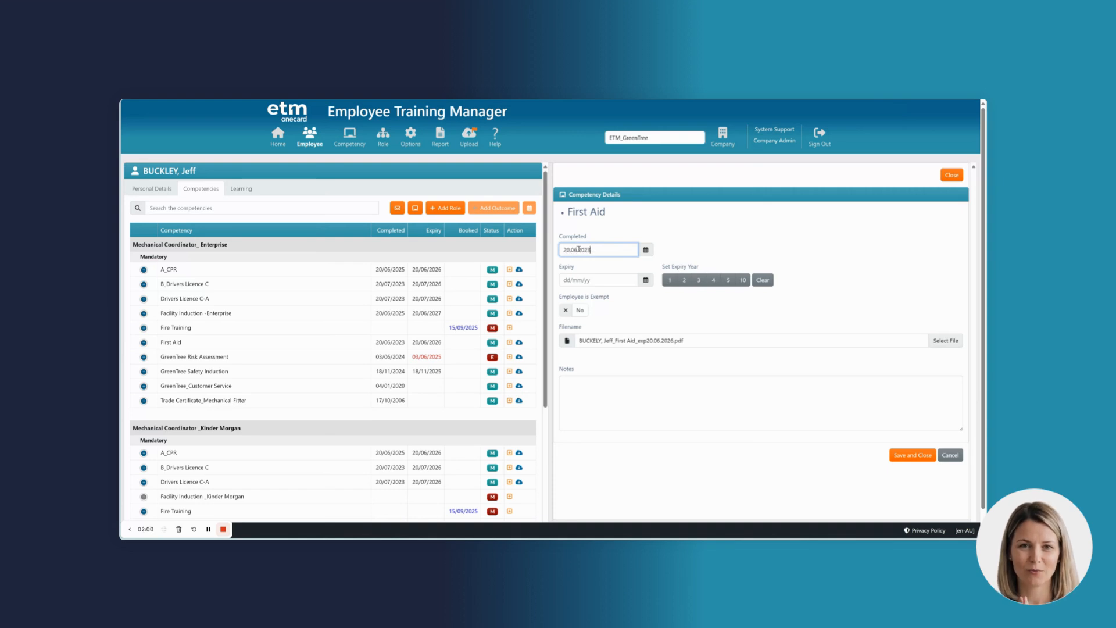
click(699, 279)
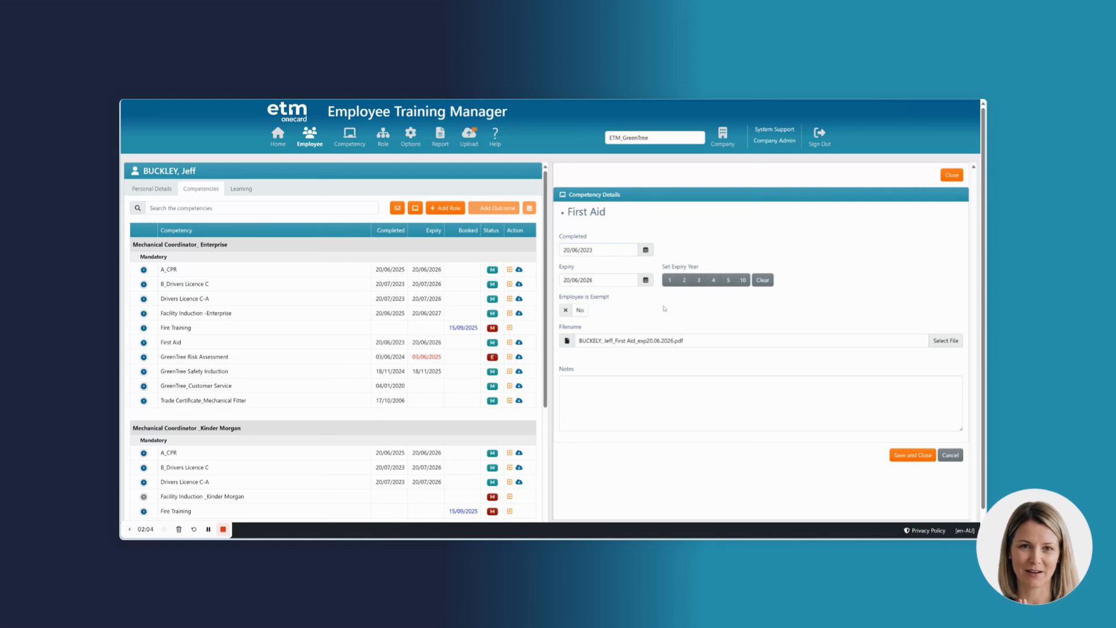
click(908, 455)
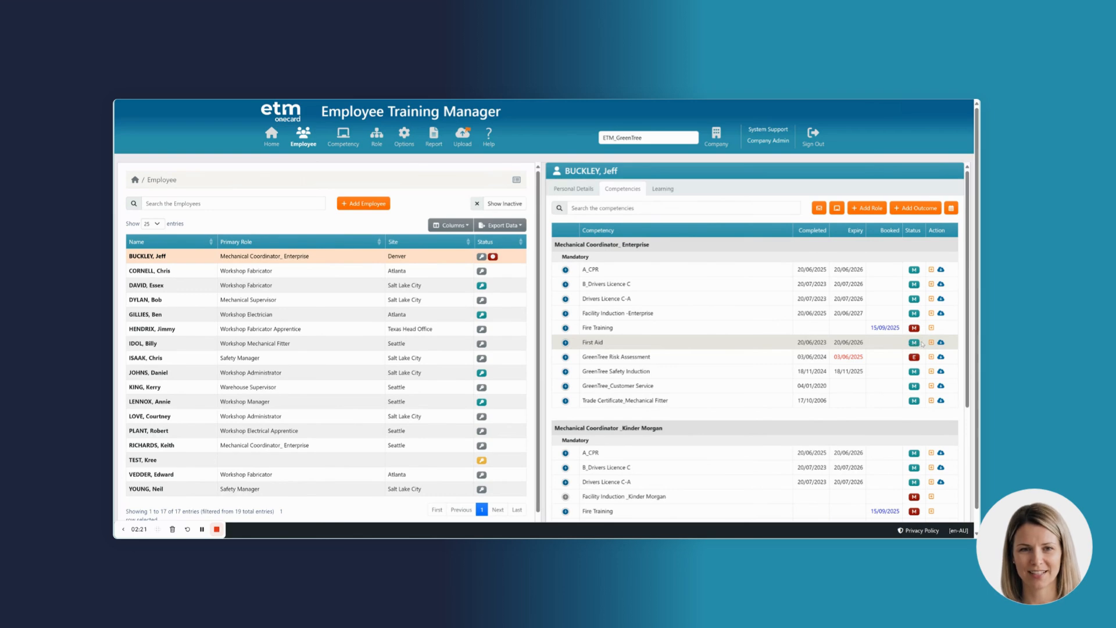
Review the record history of the First Aid competency under Mechanical Coordinator_Enterprise and collapse it again
click(566, 343)
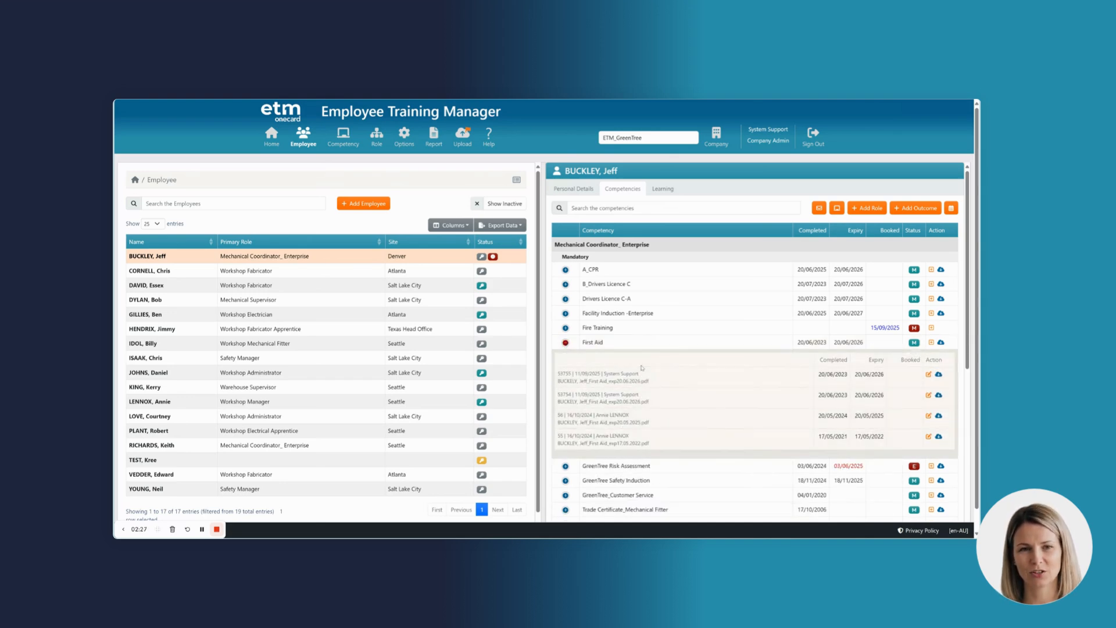
click(565, 343)
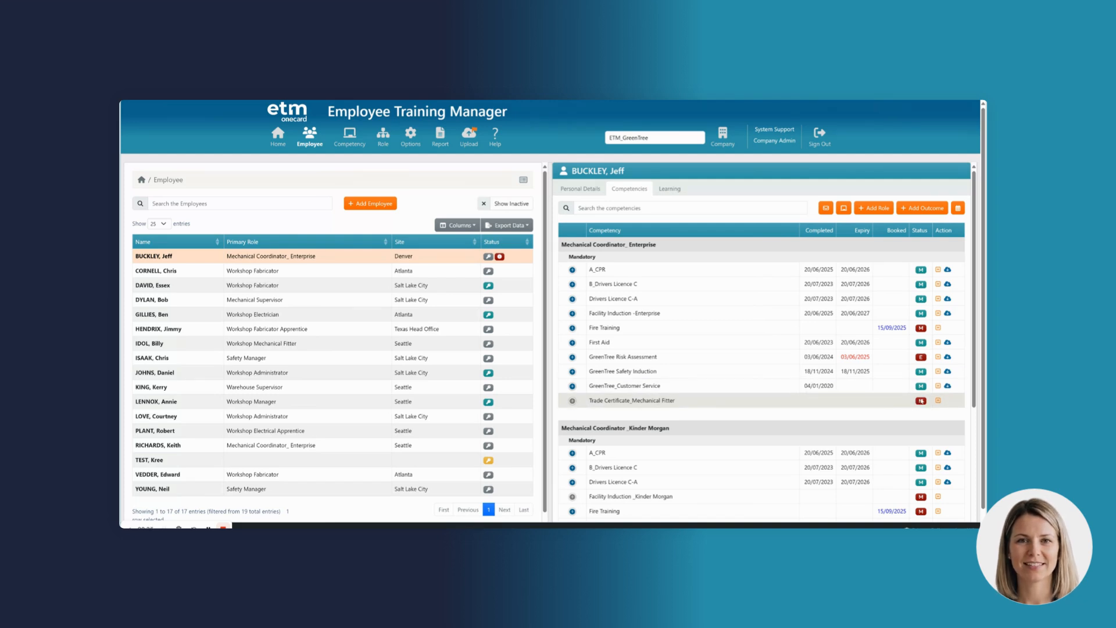
Create a Trade Certificate_Mechanical Fitter record with the employee's mechanical trade PDF attached and completed date 17.10.2006, and save it
click(937, 400)
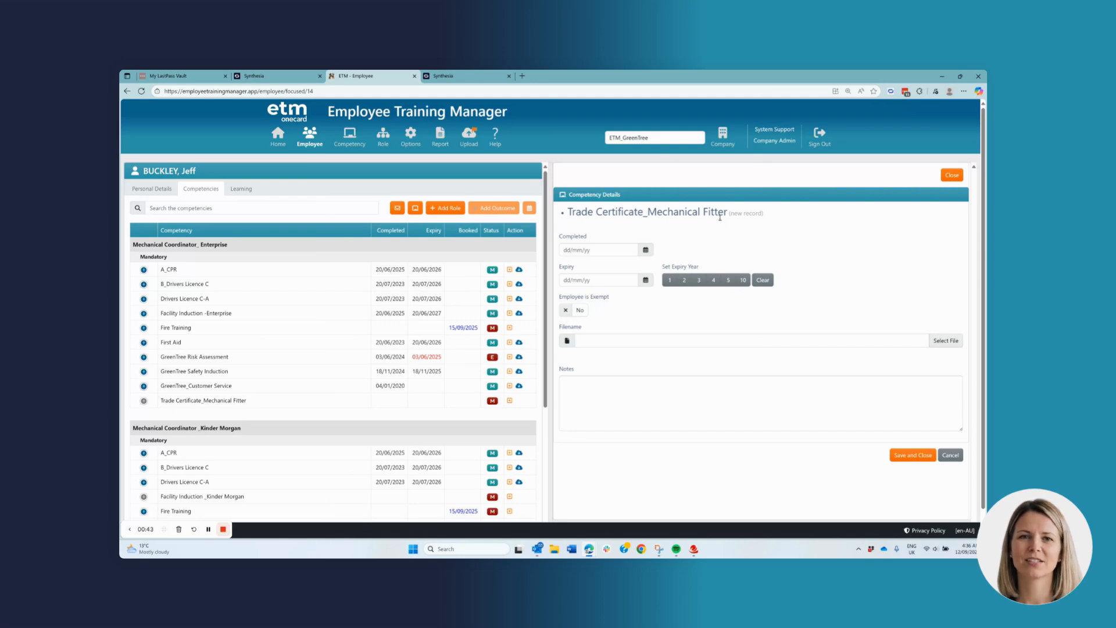
click(944, 343)
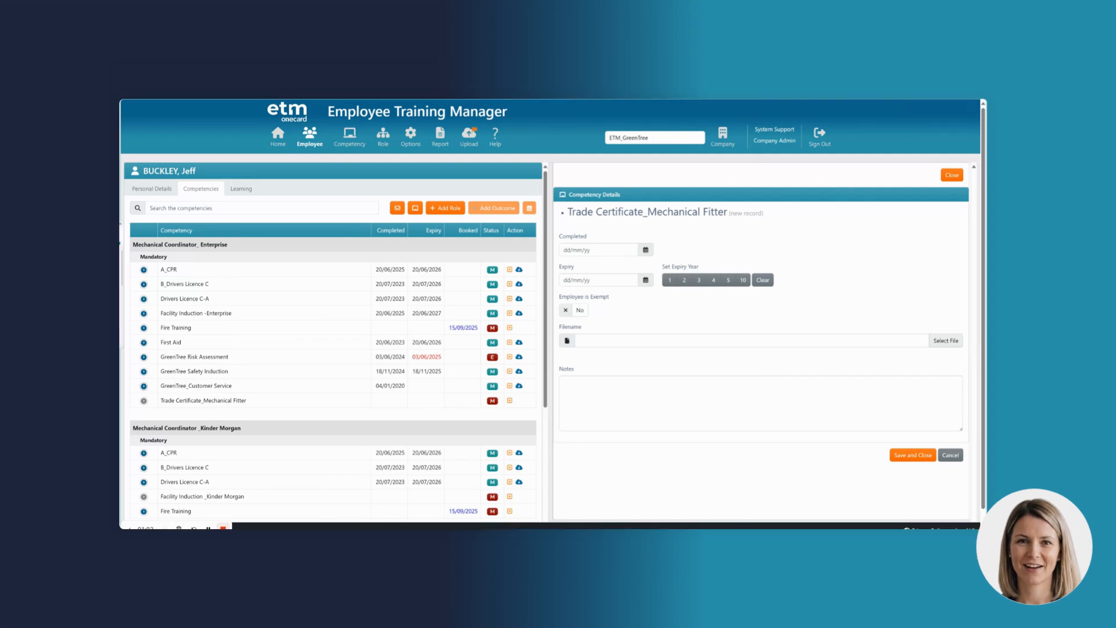
click(69, 339)
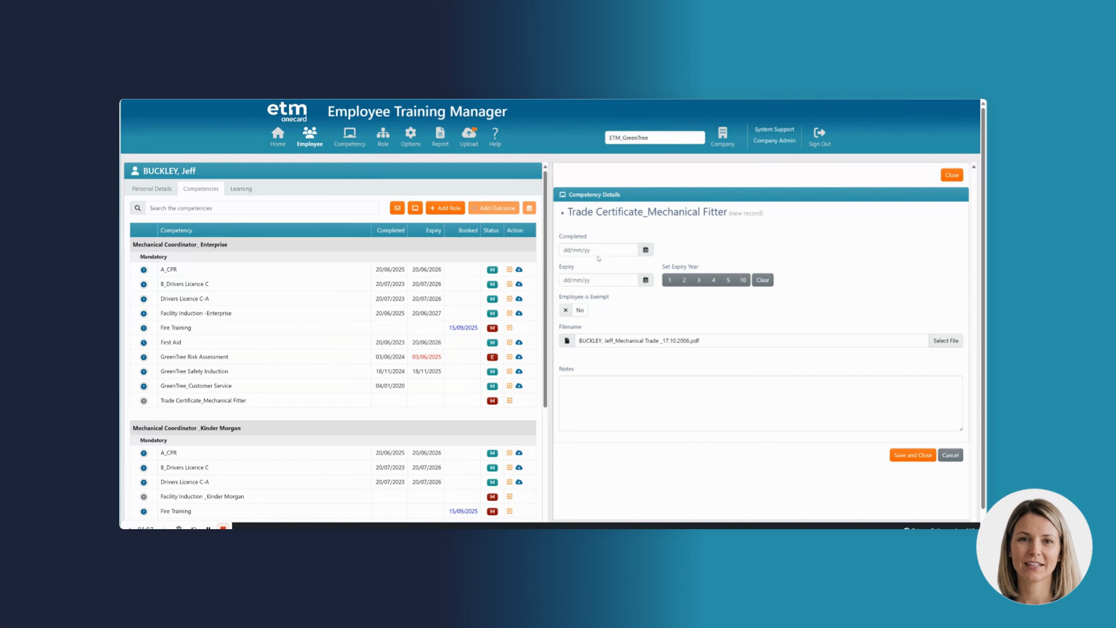
click(577, 249)
text(17.10.2006)
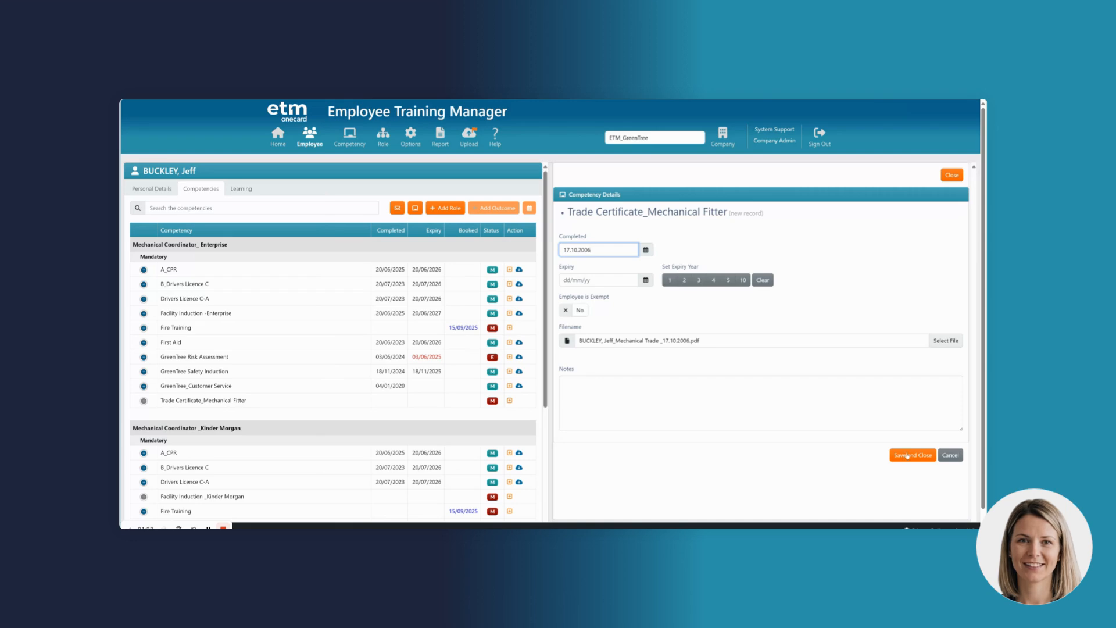
click(911, 455)
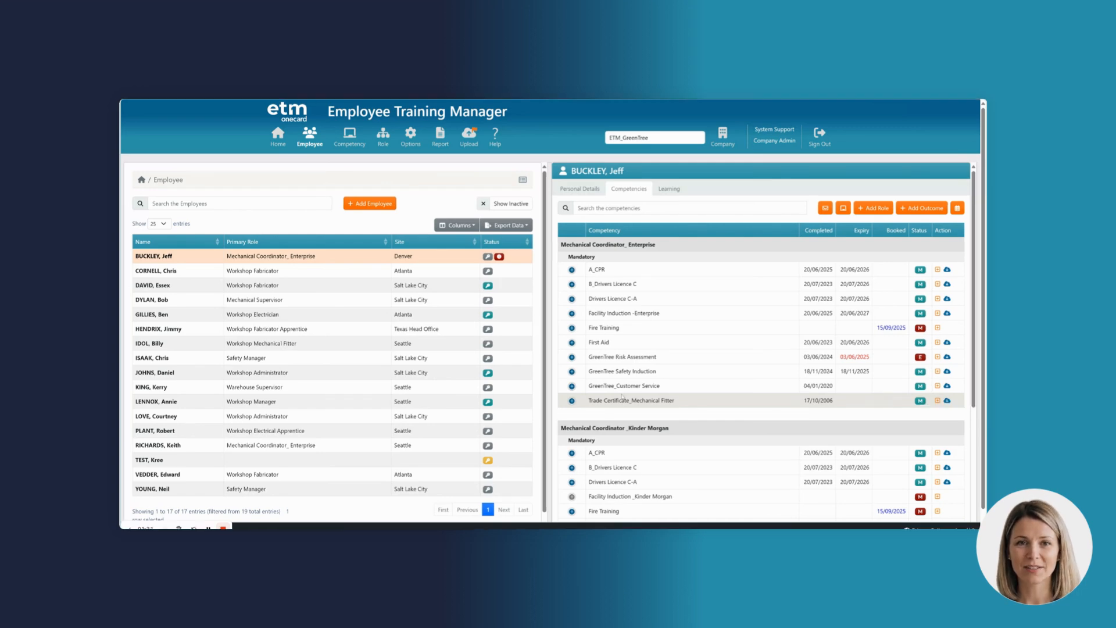
Expand the Trade Certificate_Mechanical Fitter history and open its newest record for editing
click(572, 401)
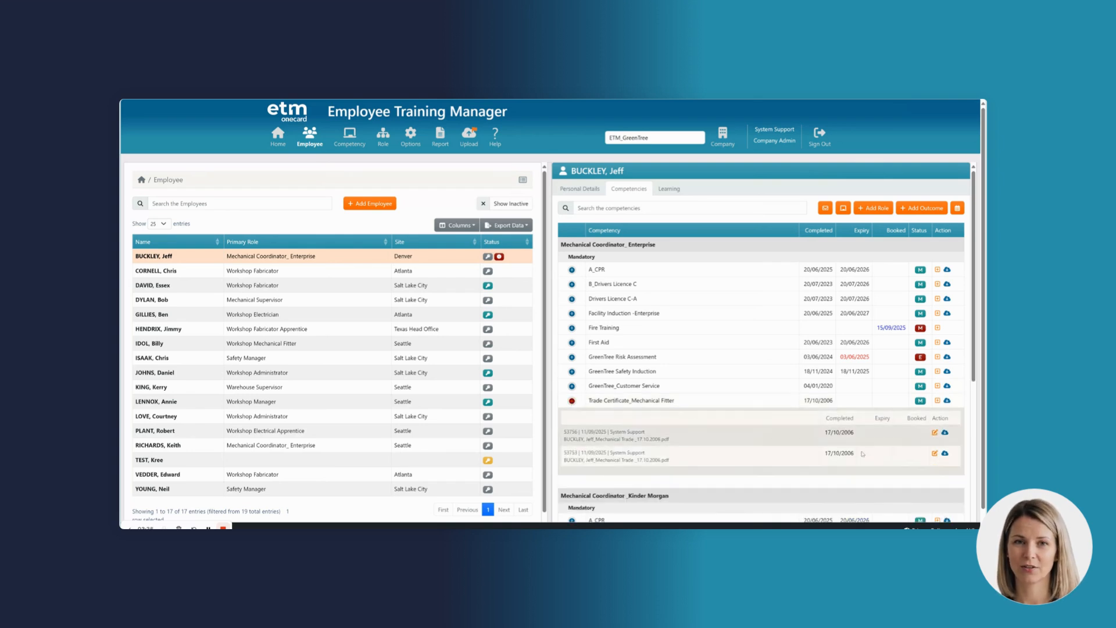
click(935, 433)
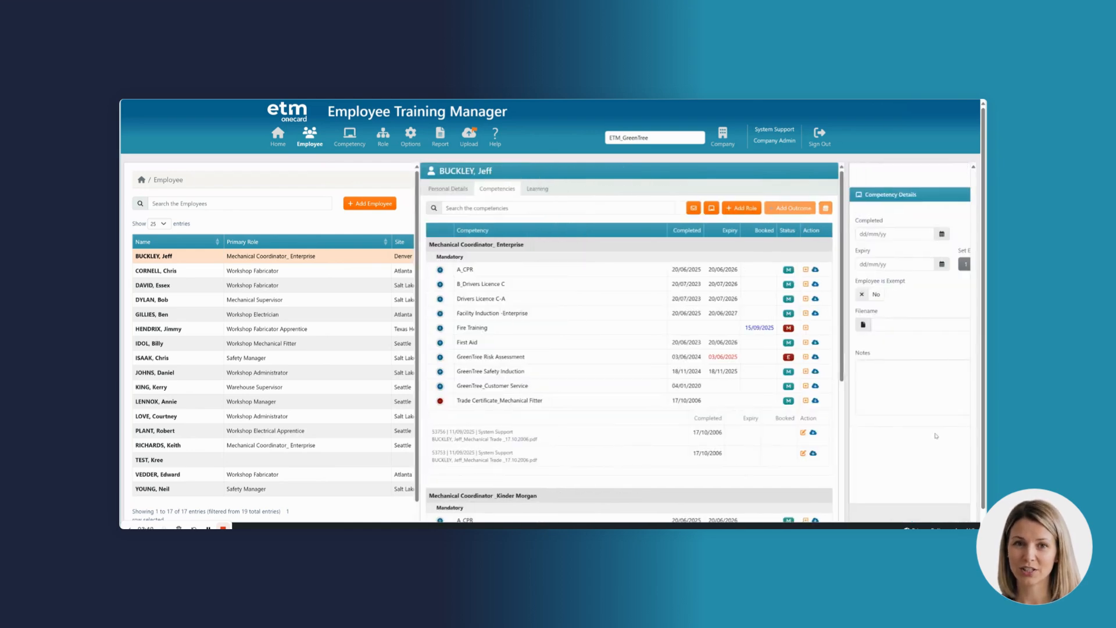